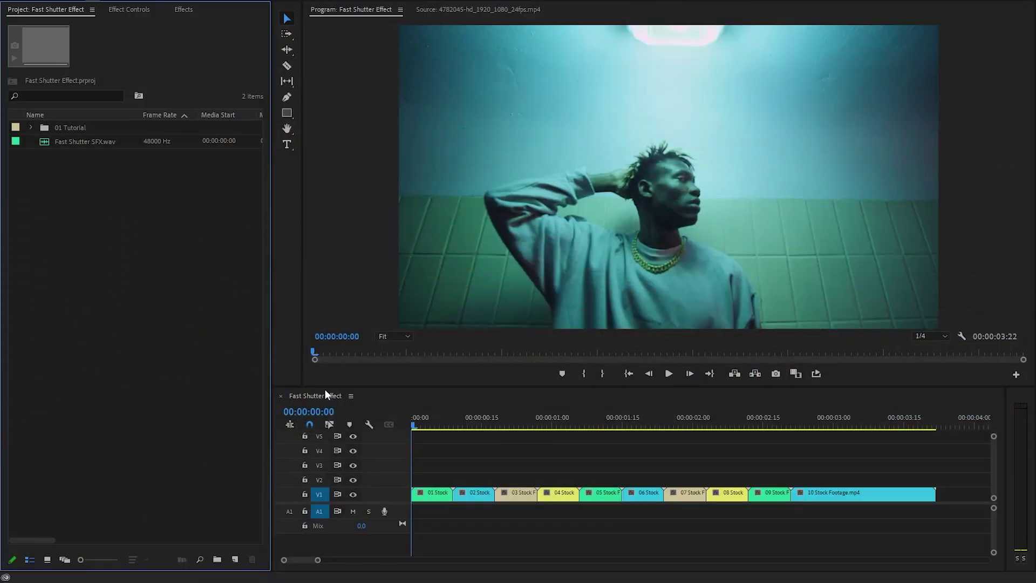
Step: Scrub through the sequence to preview later shots, then return to the start
{"action": "left_click_drag", "start_coordinate": [412, 427], "coordinate": [777, 463]}
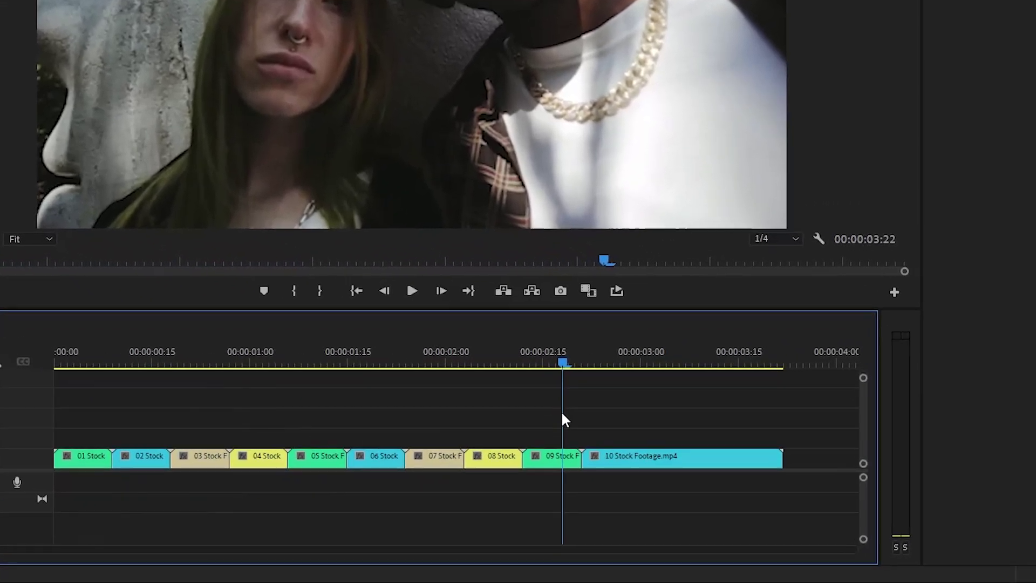
{"action": "left_click_drag", "start_coordinate": [562, 418], "coordinate": [609, 416]}
{"action": "left_click", "coordinate": [663, 459]}
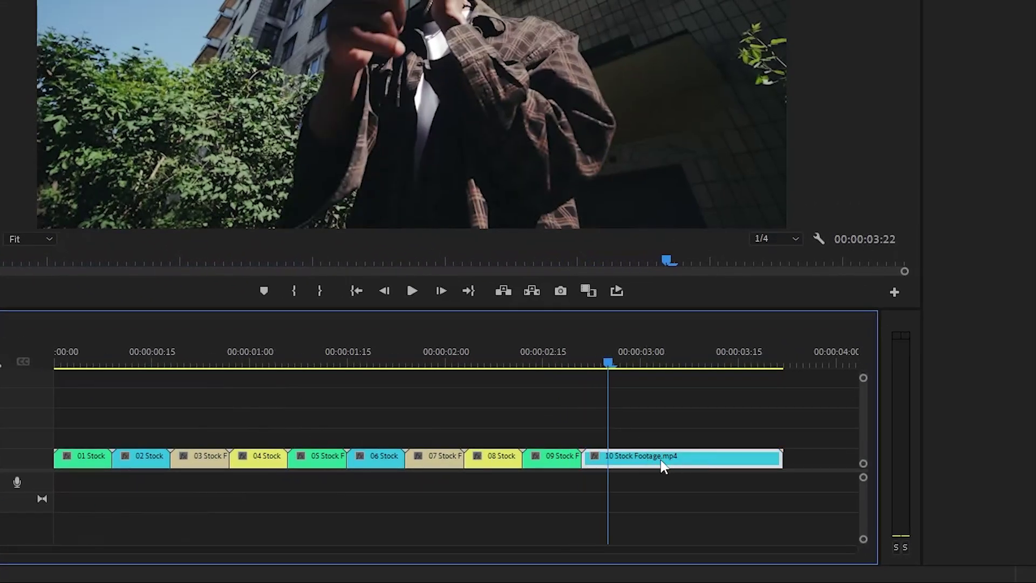
{"action": "left_click", "coordinate": [668, 409]}
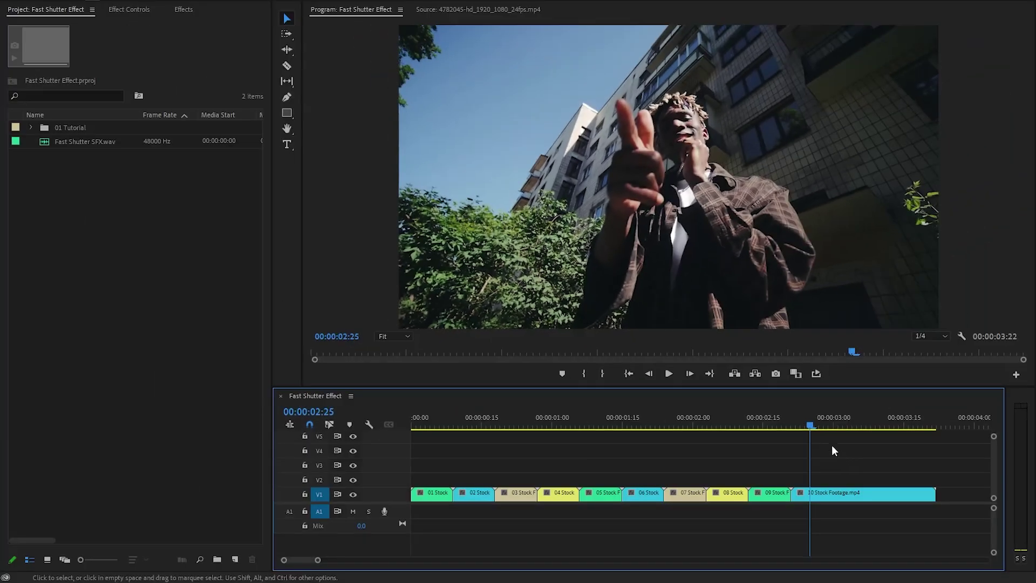
{"action": "left_click_drag", "start_coordinate": [440, 429], "coordinate": [415, 429]}
{"action": "left_click_drag", "start_coordinate": [322, 559], "coordinate": [304, 559]}
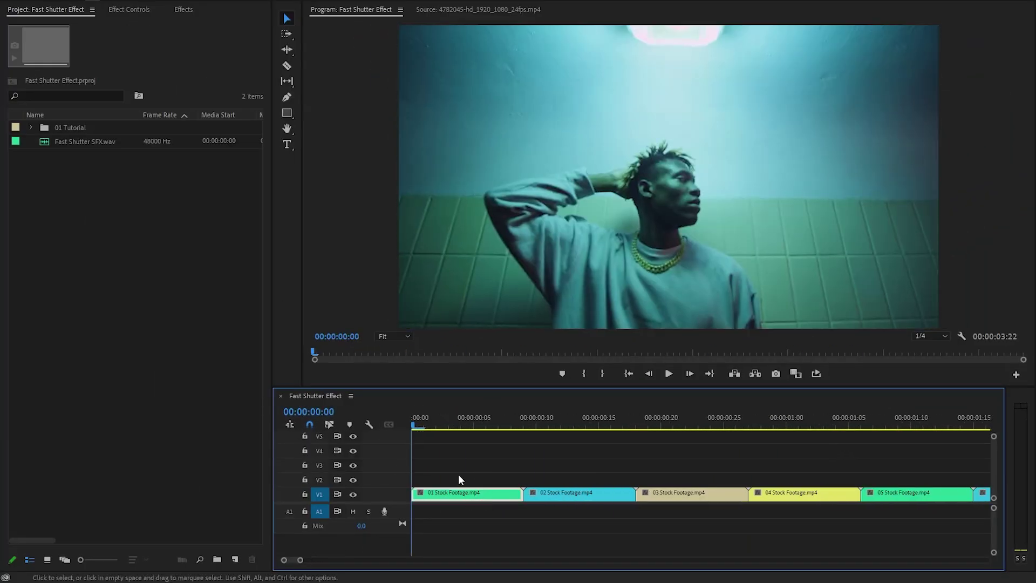
Step: Apply the Directional Blur and Transform effects to the 01 Stock Footage clip
{"action": "left_click", "coordinate": [178, 12]}
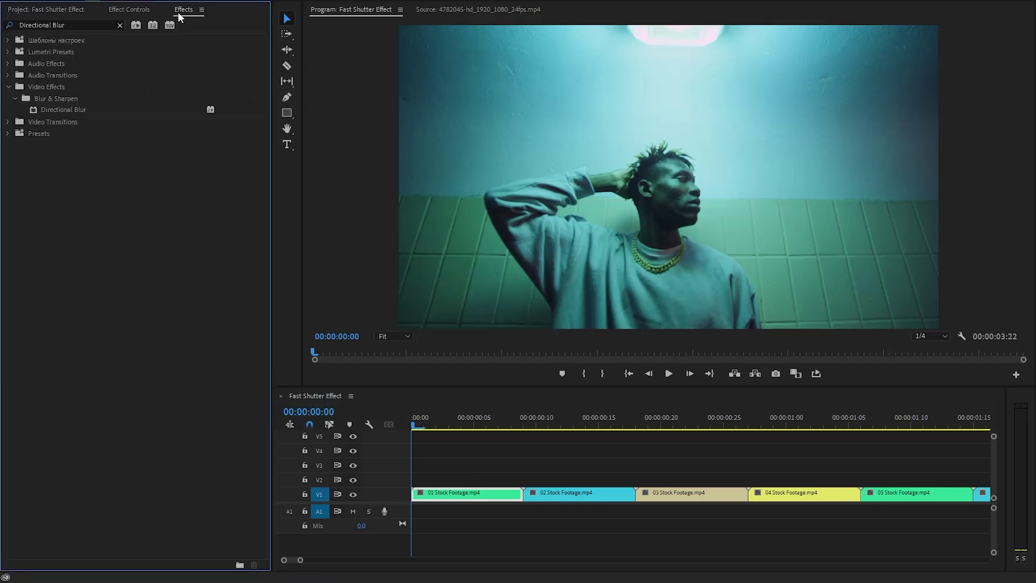
{"action": "left_click", "coordinate": [83, 110]}
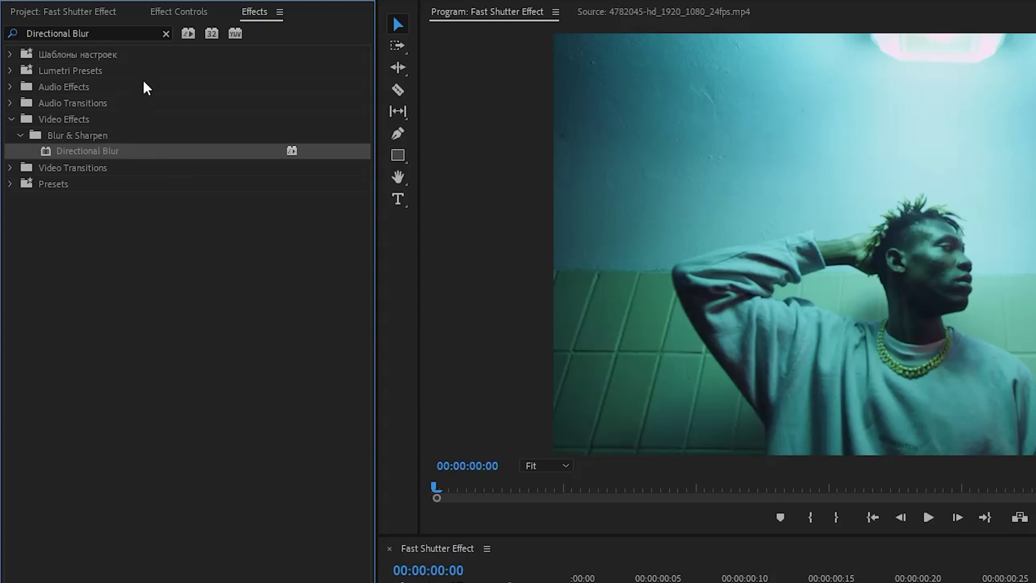
{"action": "left_click", "coordinate": [166, 34]}
{"action": "type", "text": "Transform"}
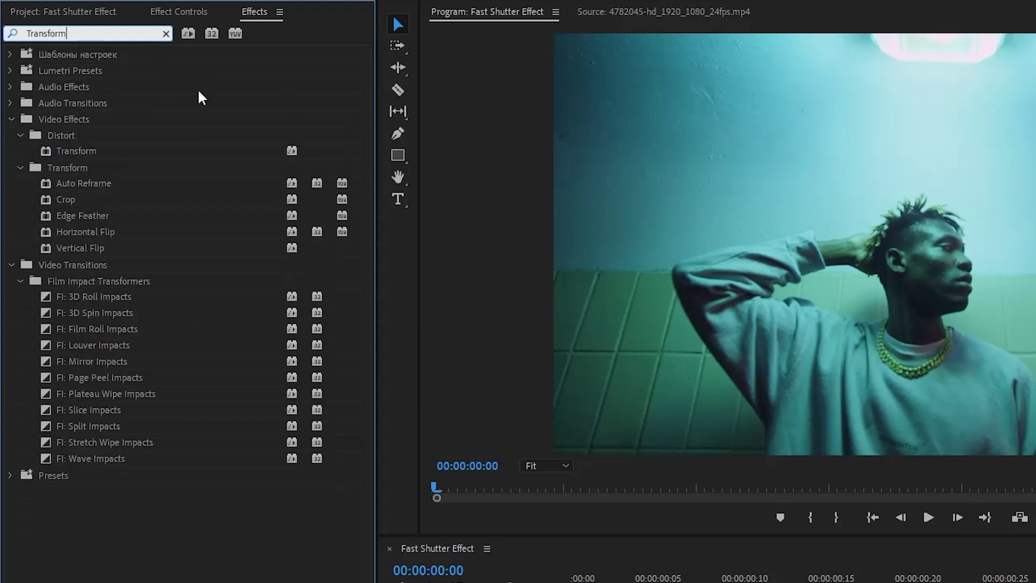
{"action": "left_click", "coordinate": [86, 149]}
Step: Add Brightness & Contrast to the first clip and show its effect settings
{"action": "double_click", "coordinate": [105, 34]}
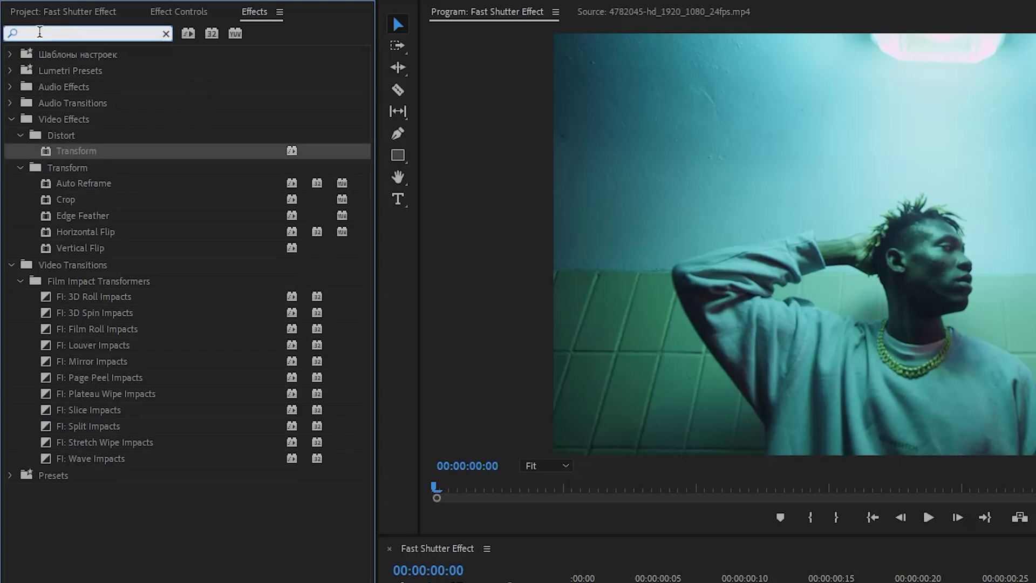
{"action": "type", "text": "Bright"}
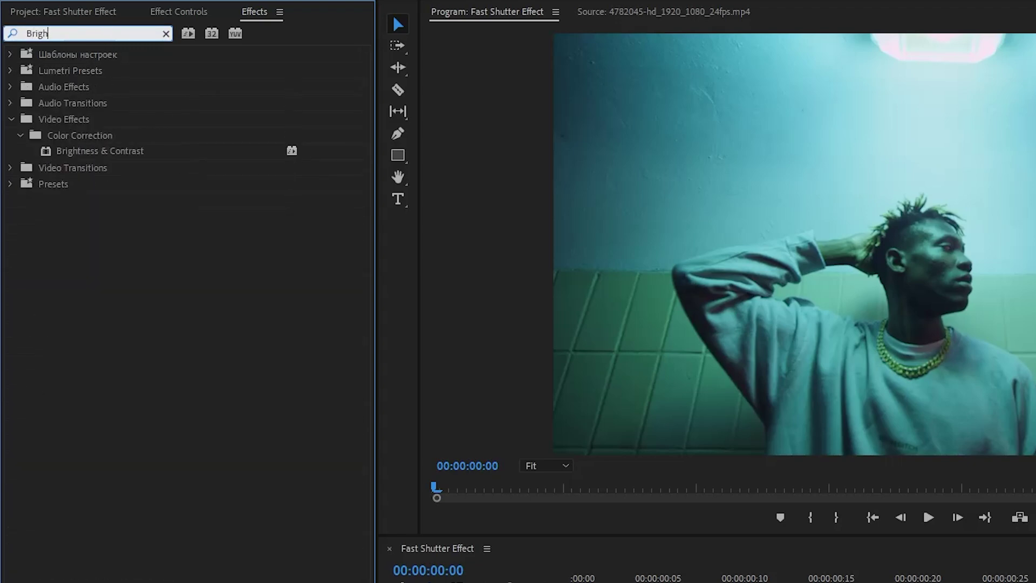
{"action": "left_click", "coordinate": [97, 152]}
{"action": "left_click", "coordinate": [180, 10]}
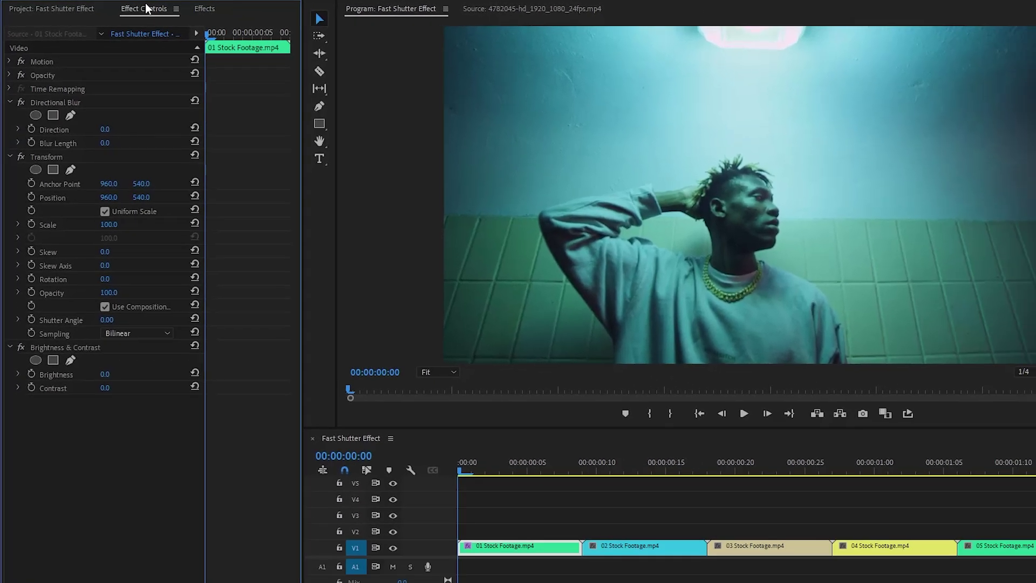
Step: Set Directional Blur Direction to 55° and Blur Length to 0.3
{"action": "left_click", "coordinate": [78, 102]}
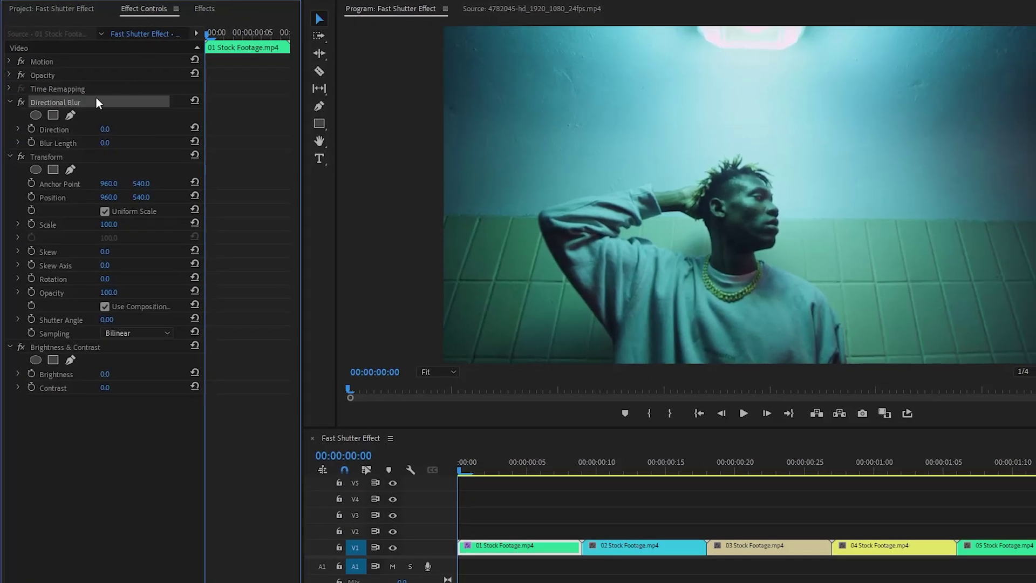
{"action": "left_click", "coordinate": [104, 128]}
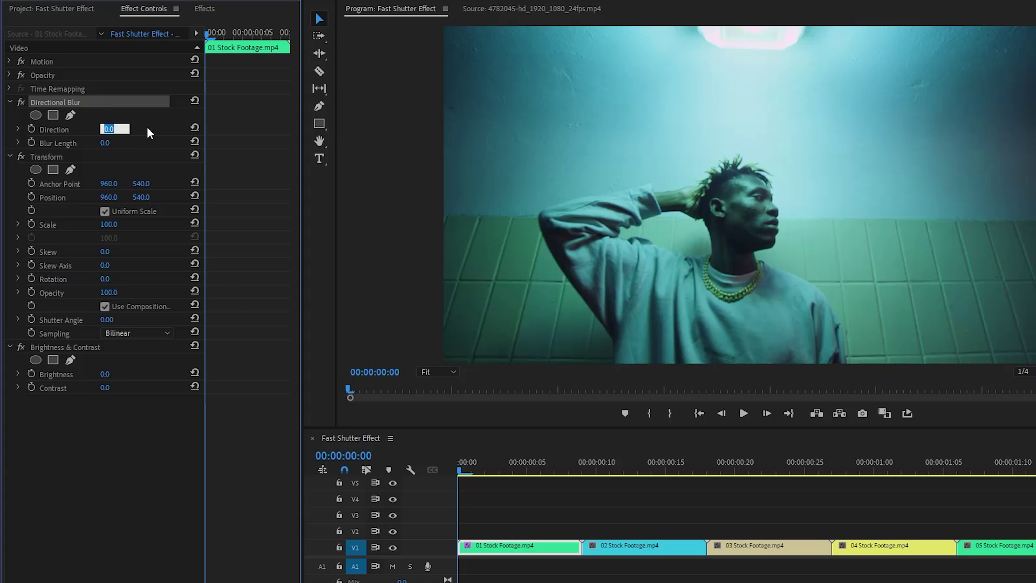
{"action": "type", "text": "55"}
{"action": "key", "text": "Return"}
{"action": "left_click", "coordinate": [105, 143]}
{"action": "type", "text": "0.3"}
{"action": "key", "text": "Return"}
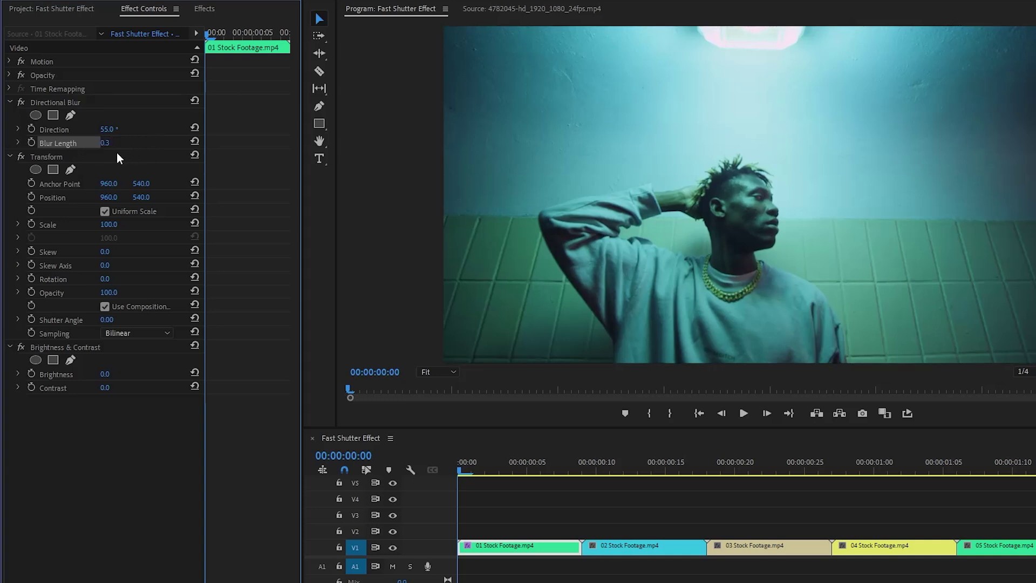
Step: Enable keyframe animation on the Transform Position
{"action": "left_click", "coordinate": [88, 156]}
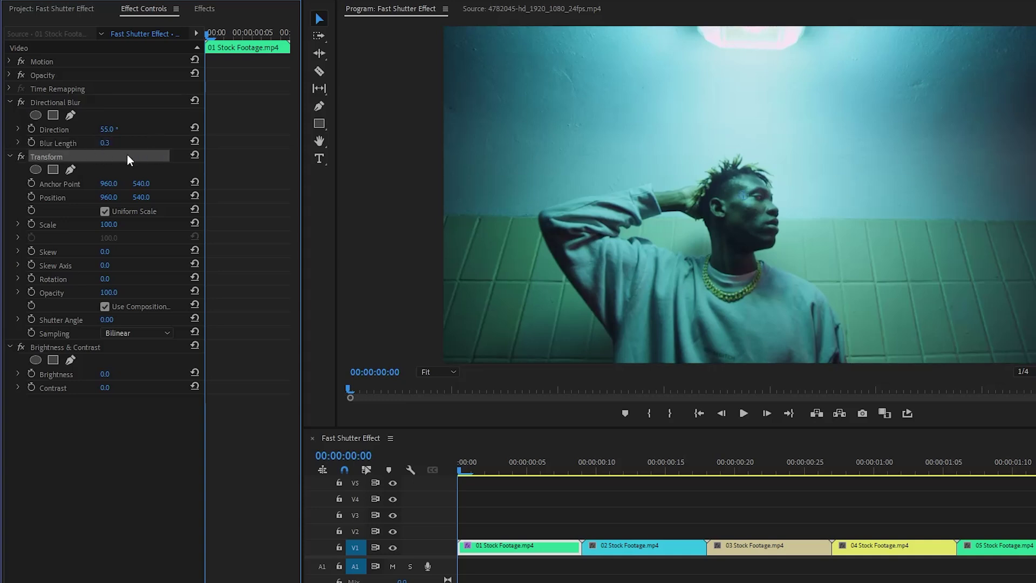
{"action": "mouse_move", "coordinate": [206, 34]}
{"action": "left_mouse_down"}
{"action": "mouse_move", "coordinate": [252, 44]}
{"action": "mouse_move", "coordinate": [206, 50]}
{"action": "left_mouse_up"}
{"action": "left_click", "coordinate": [31, 198]}
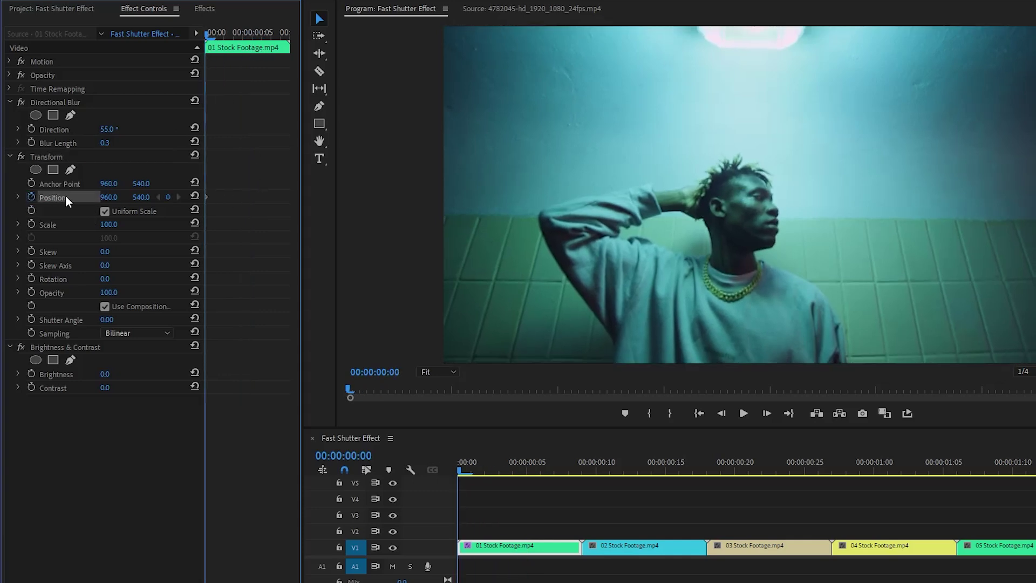
Step: Keyframe Position Y at 1725 on frame 0 and back to centre 540 three frames later
{"action": "left_click_drag", "start_coordinate": [141, 197], "coordinate": [264, 197]}
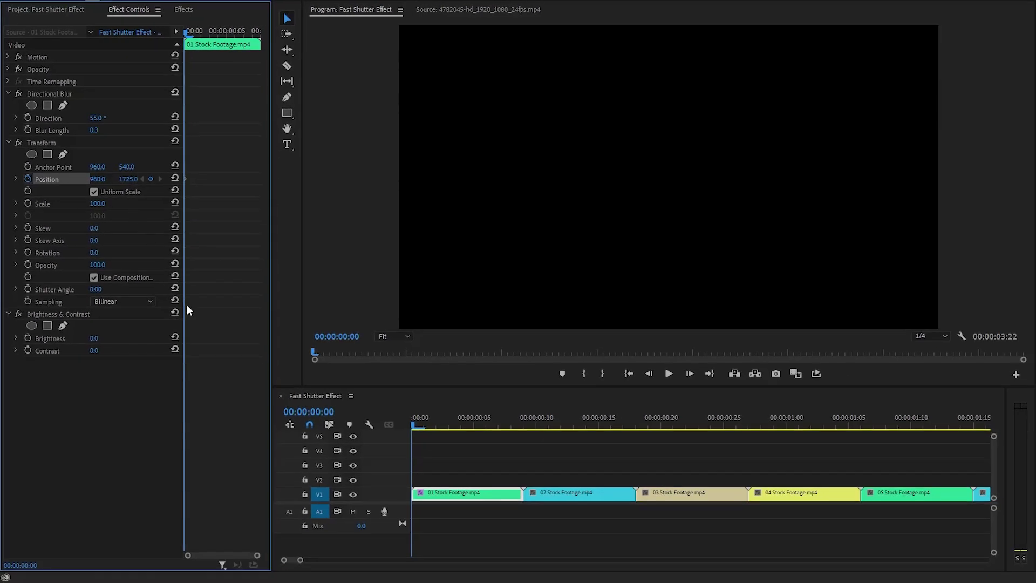
{"action": "left_click_drag", "start_coordinate": [257, 555], "coordinate": [208, 555]}
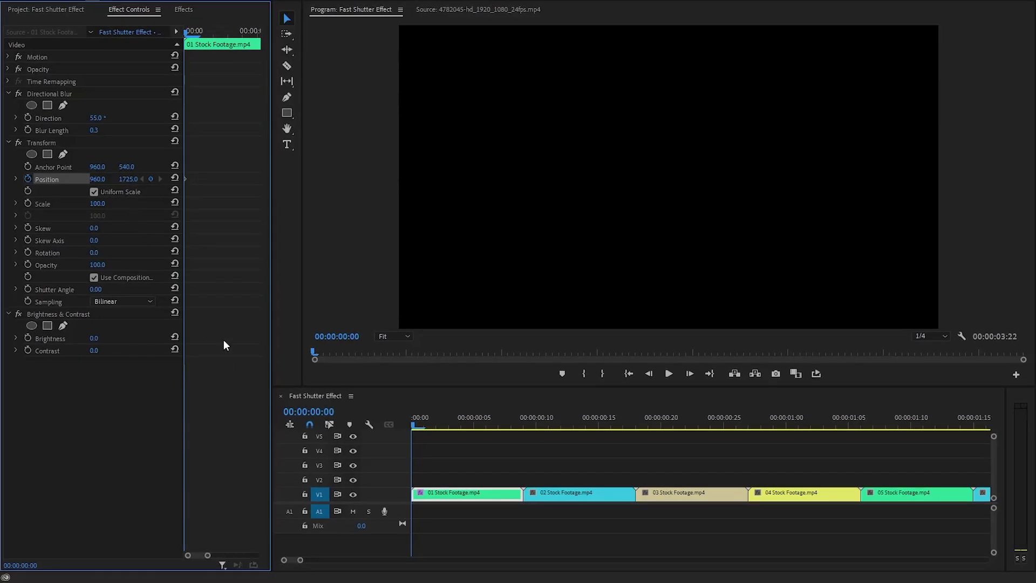
{"action": "key", "text": "Right"}
{"action": "key", "text": "Right"}
{"action": "key", "text": "Right"}
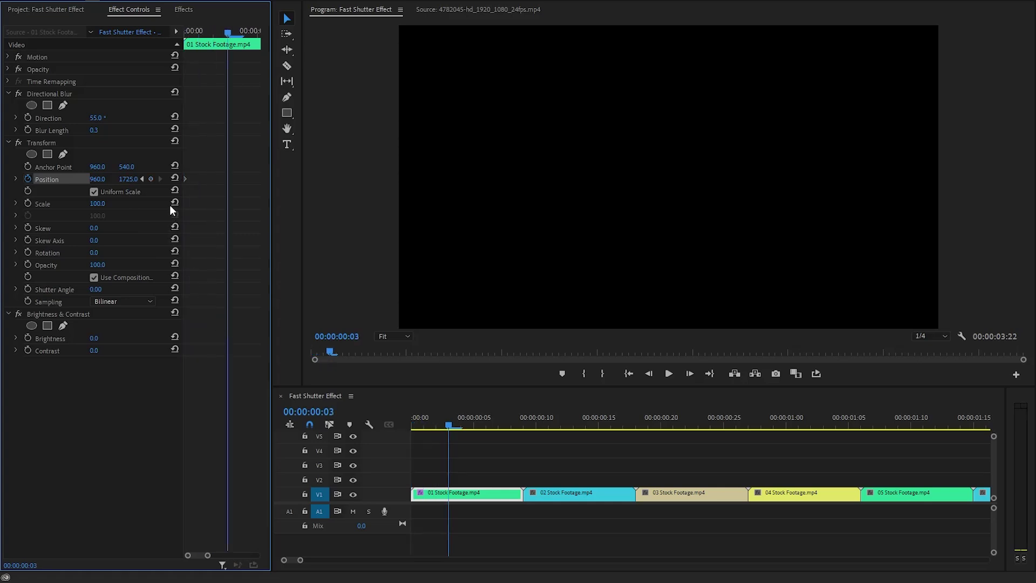
{"action": "left_click", "coordinate": [173, 179]}
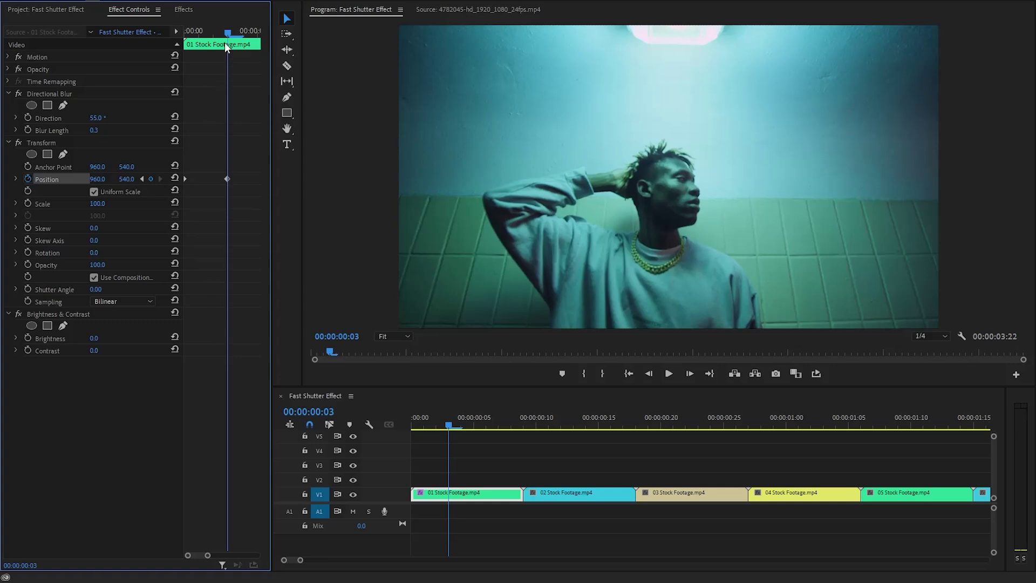
{"action": "left_click_drag", "start_coordinate": [226, 30], "coordinate": [192, 48]}
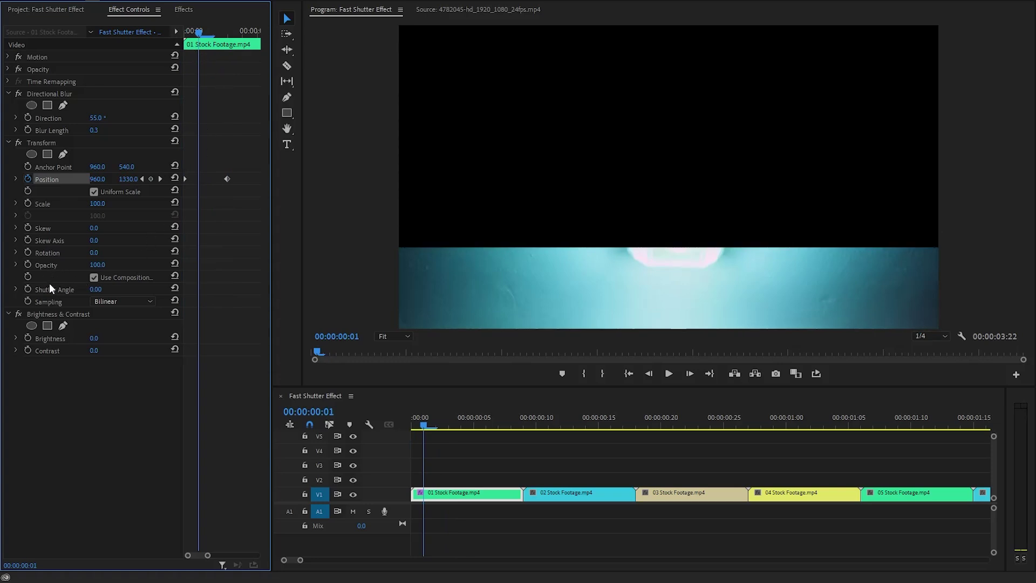
Step: Set the Transform Shutter Angle to 100
{"action": "left_click", "coordinate": [95, 290]}
{"action": "type", "text": "100"}
{"action": "key", "text": "Return"}
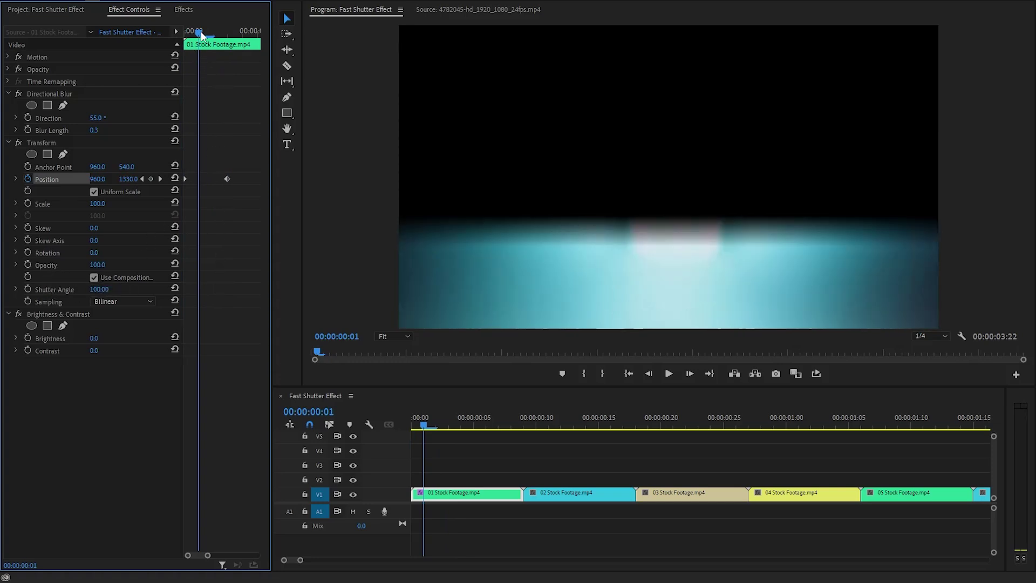
{"action": "left_click_drag", "start_coordinate": [201, 31], "coordinate": [176, 31]}
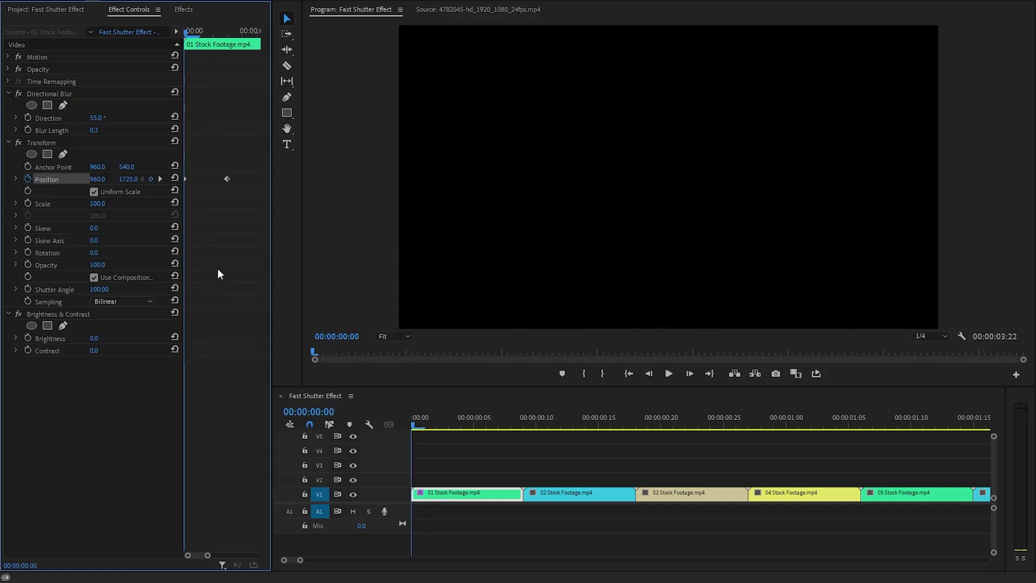
{"action": "left_click", "coordinate": [81, 315]}
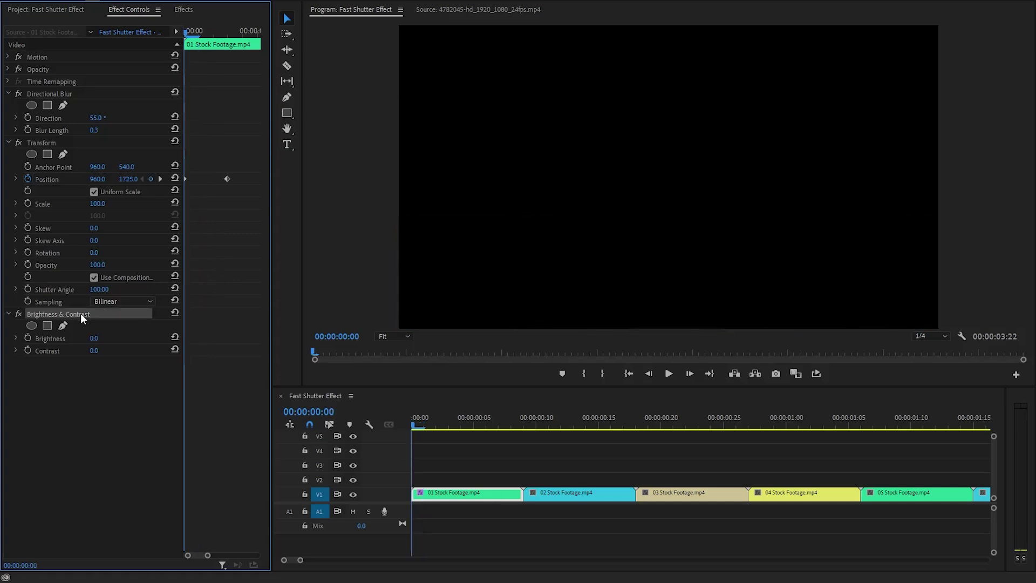
Step: Keyframe Brightness at 100 and Contrast at 40 on frame 0
{"action": "left_click", "coordinate": [28, 336]}
{"action": "left_click", "coordinate": [27, 350]}
{"action": "left_click", "coordinate": [94, 338]}
{"action": "type", "text": "100"}
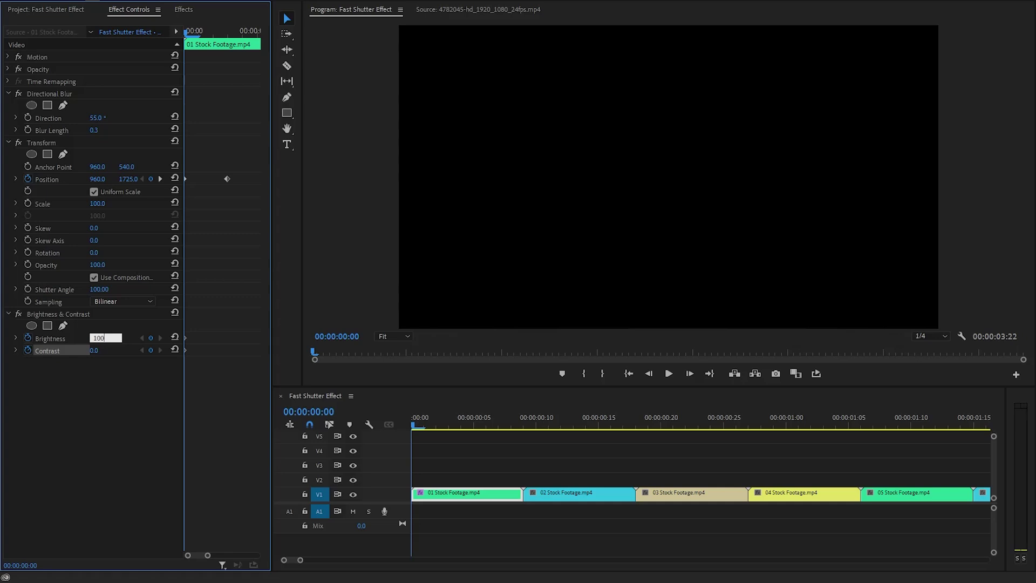
{"action": "key", "text": "Return"}
{"action": "type", "text": "40"}
{"action": "key", "text": "Return"}
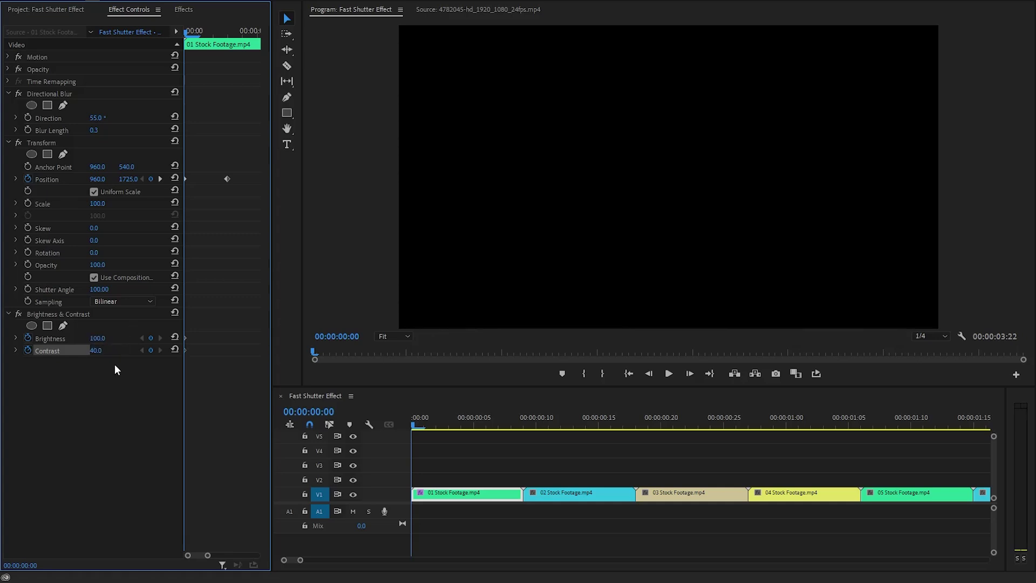
Step: Reset Brightness and Contrast to 0 at frame 3, adding keyframes
{"action": "key", "text": "space"}
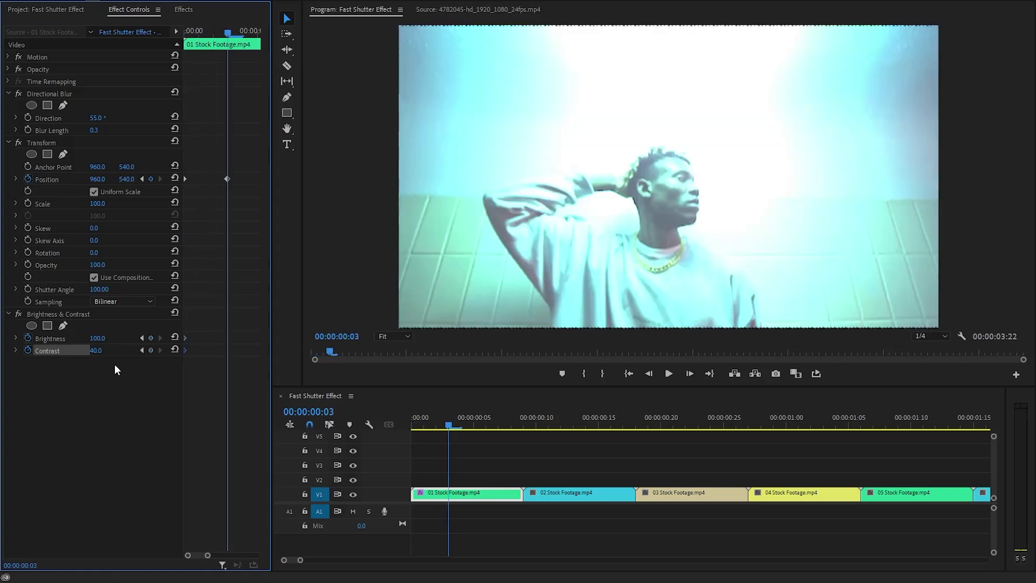
{"action": "left_click", "coordinate": [174, 338]}
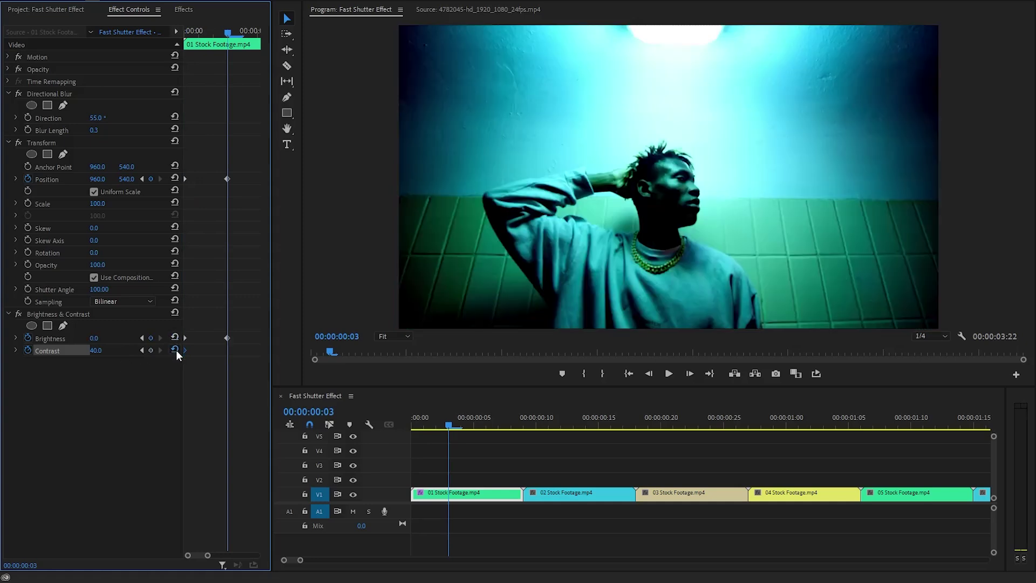
{"action": "left_click", "coordinate": [175, 349]}
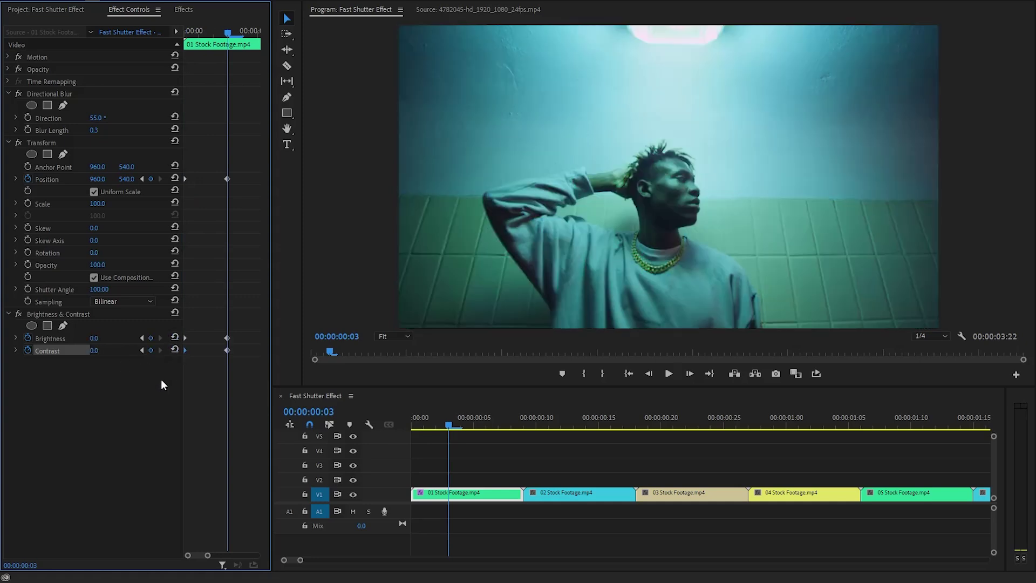
Step: Copy clip 01's Directional Blur, Transform and Brightness & Contrast effects
{"action": "left_click", "coordinate": [73, 92]}
{"action": "left_click", "coordinate": [62, 142], "text": "ctrl"}
{"action": "left_click", "coordinate": [56, 313], "text": "ctrl"}
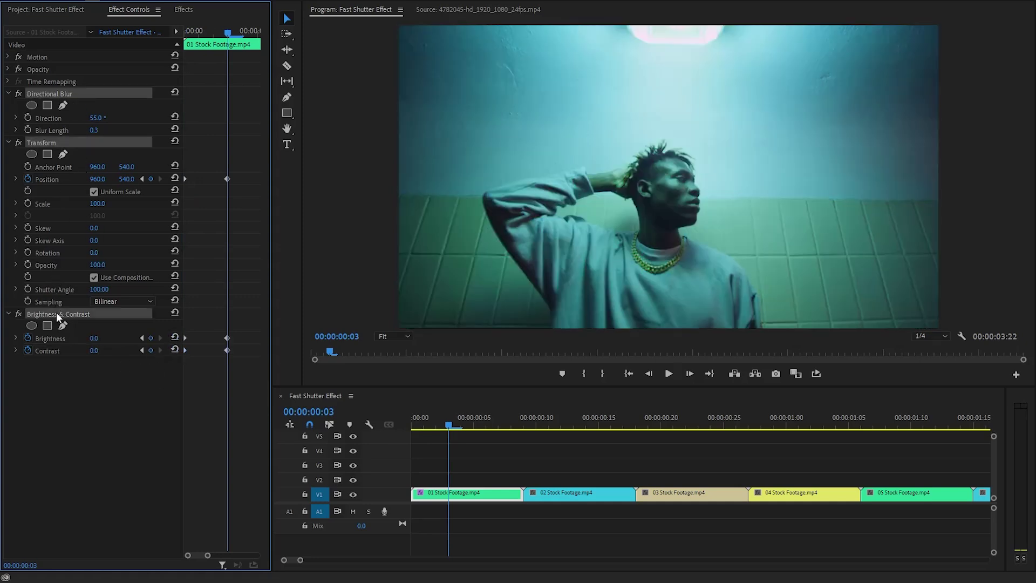
{"action": "right_click", "coordinate": [92, 94]}
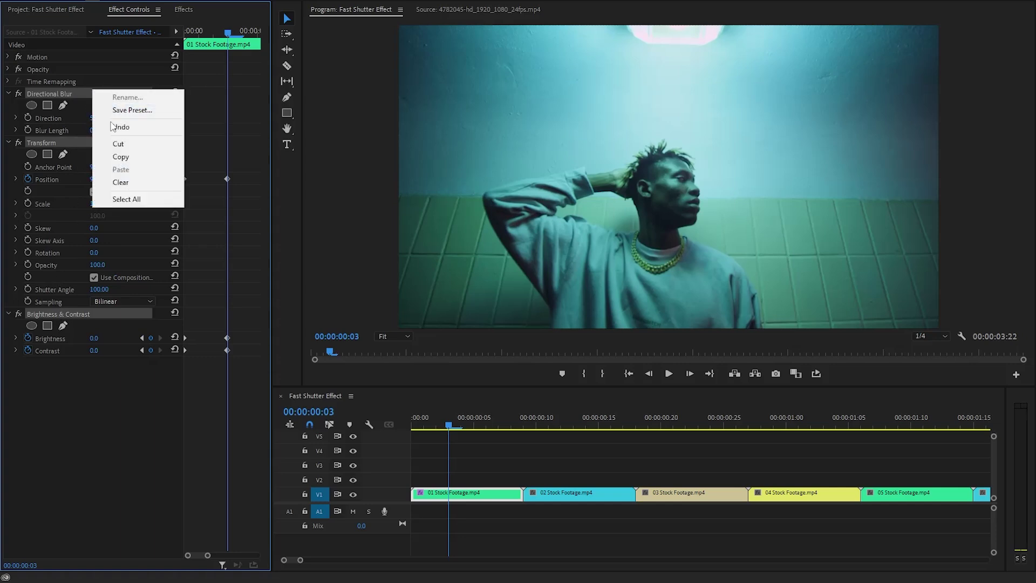
{"action": "left_click", "coordinate": [121, 157]}
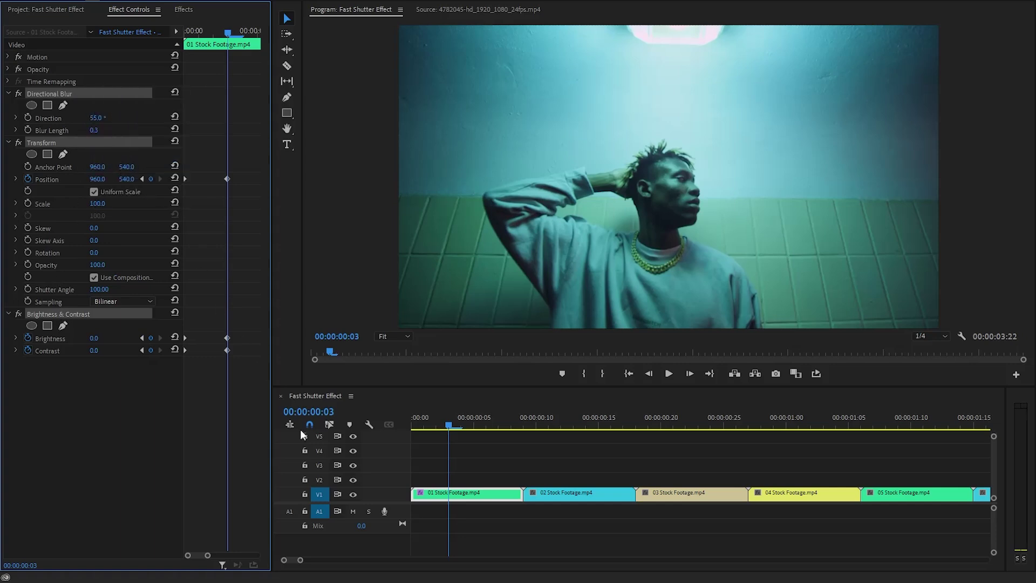
Step: Zoom the timeline out and marquee-select clips 02 through 10 on V1
{"action": "left_click", "coordinate": [301, 561]}
{"action": "left_click_drag", "start_coordinate": [301, 561], "coordinate": [337, 564]}
{"action": "left_click_drag", "start_coordinate": [475, 474], "coordinate": [835, 507]}
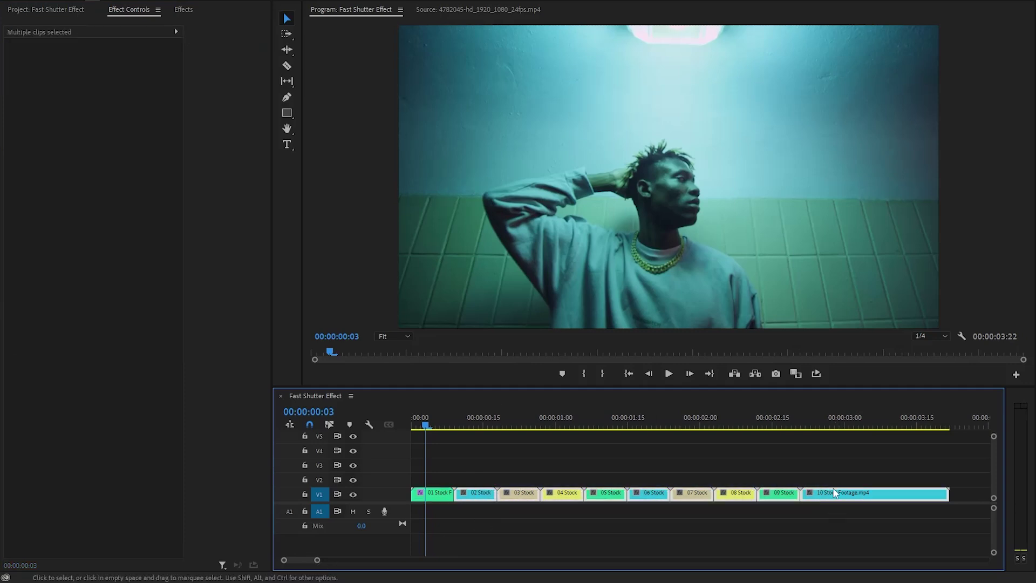
Step: Paste the copied shutter effects onto clips 02–10
{"action": "key", "text": "ctrl+v"}
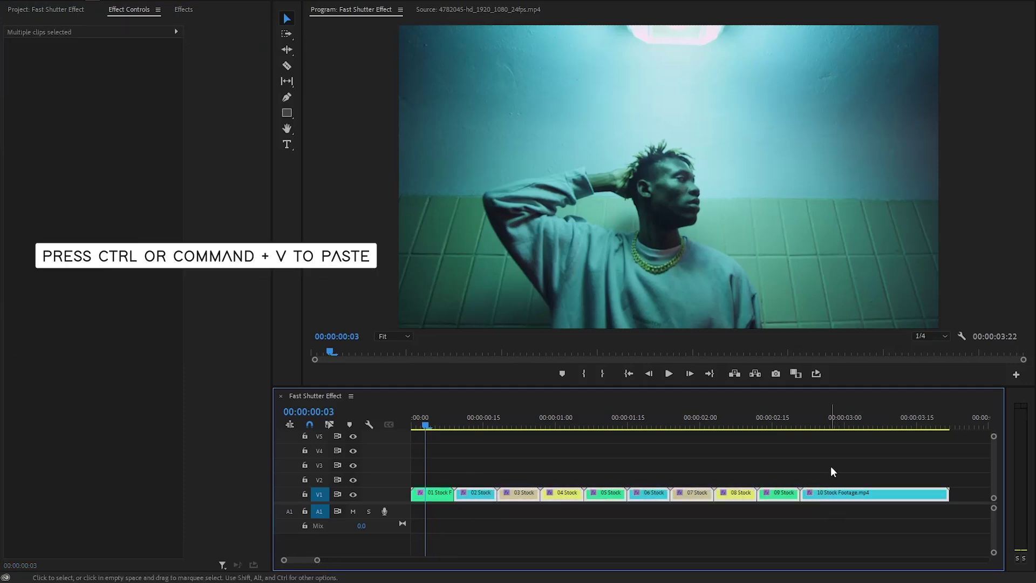
{"action": "left_click", "coordinate": [814, 426]}
{"action": "left_click", "coordinate": [840, 492]}
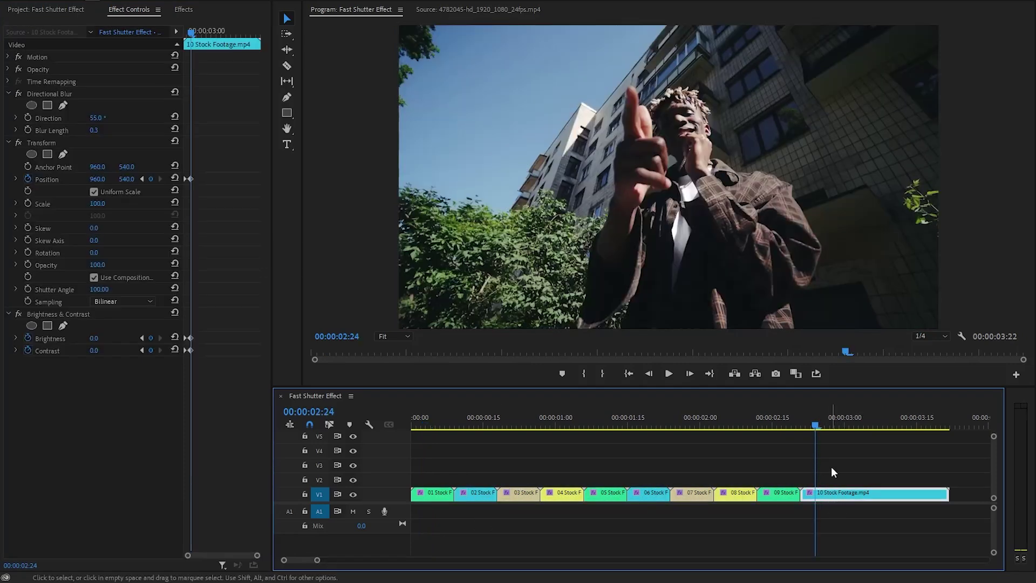
Step: Move clip 10's Brightness and Contrast end keyframes later, to 00:00:02:27
{"action": "left_click_drag", "start_coordinate": [257, 554], "coordinate": [211, 555]}
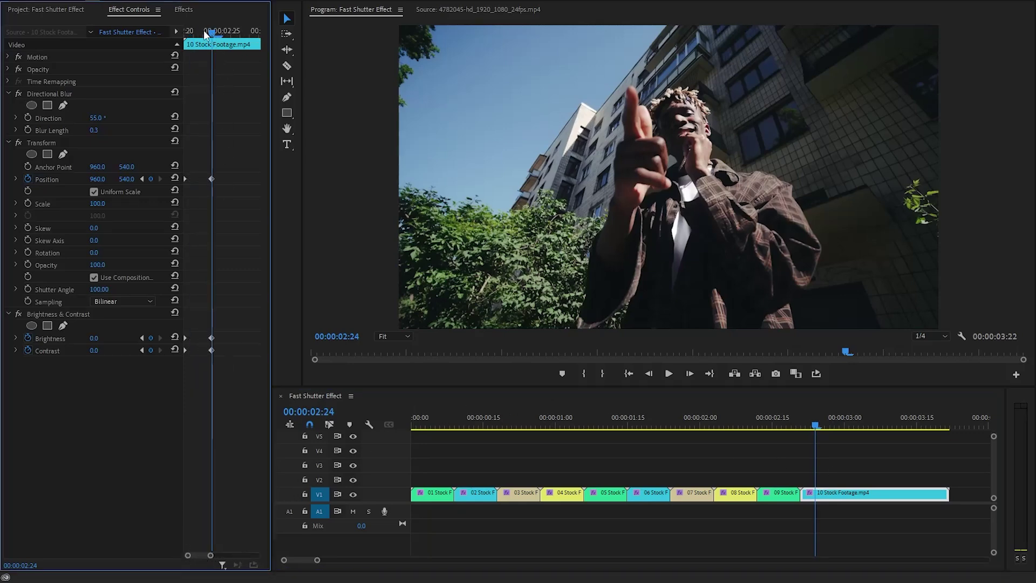
{"action": "left_click_drag", "start_coordinate": [209, 31], "coordinate": [185, 30]}
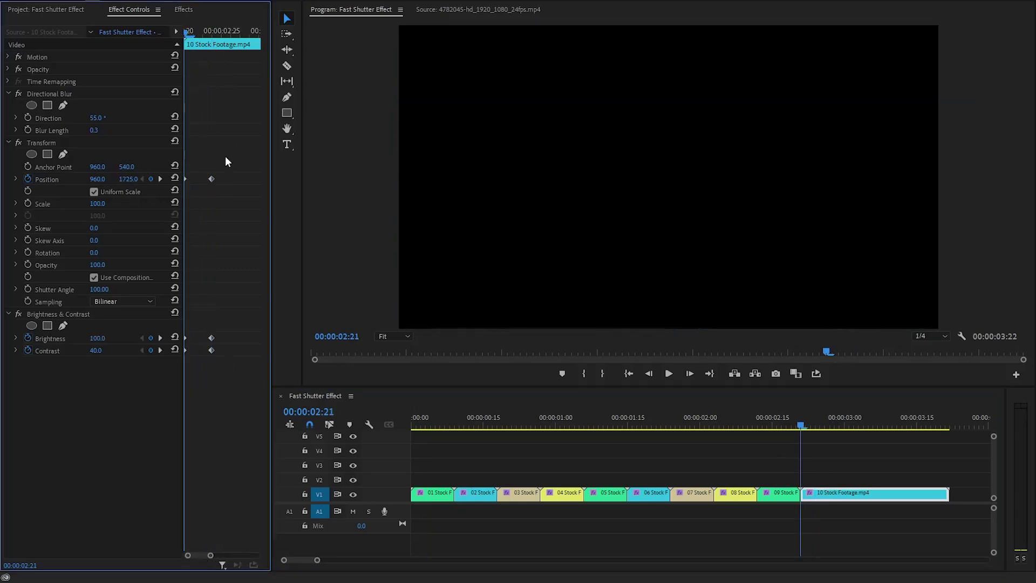
{"action": "key", "text": "Right"}
{"action": "key", "text": "Right"}
{"action": "key", "text": "Right"}
{"action": "key", "text": "Right"}
{"action": "key", "text": "Right"}
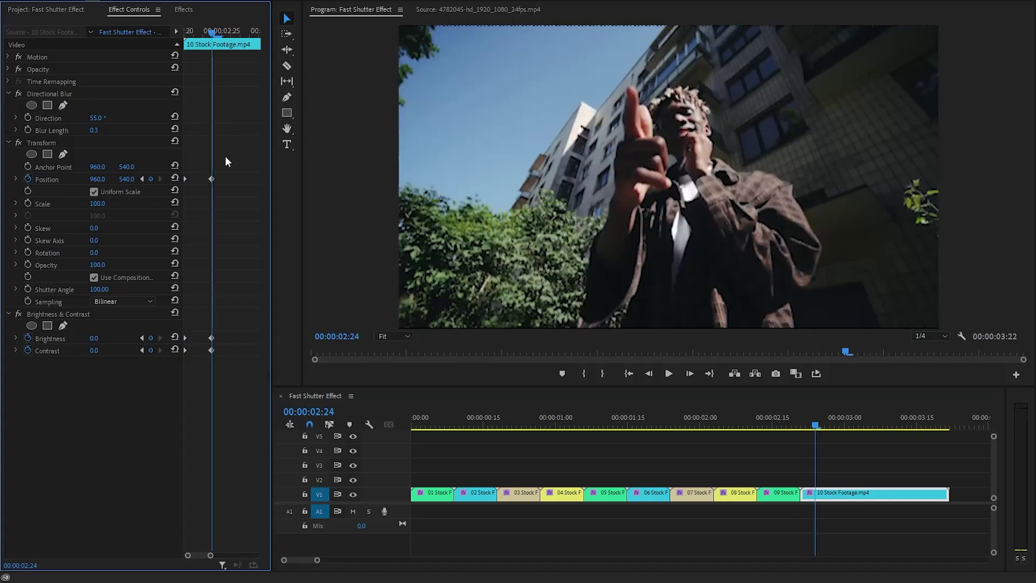
{"action": "key", "text": "Right"}
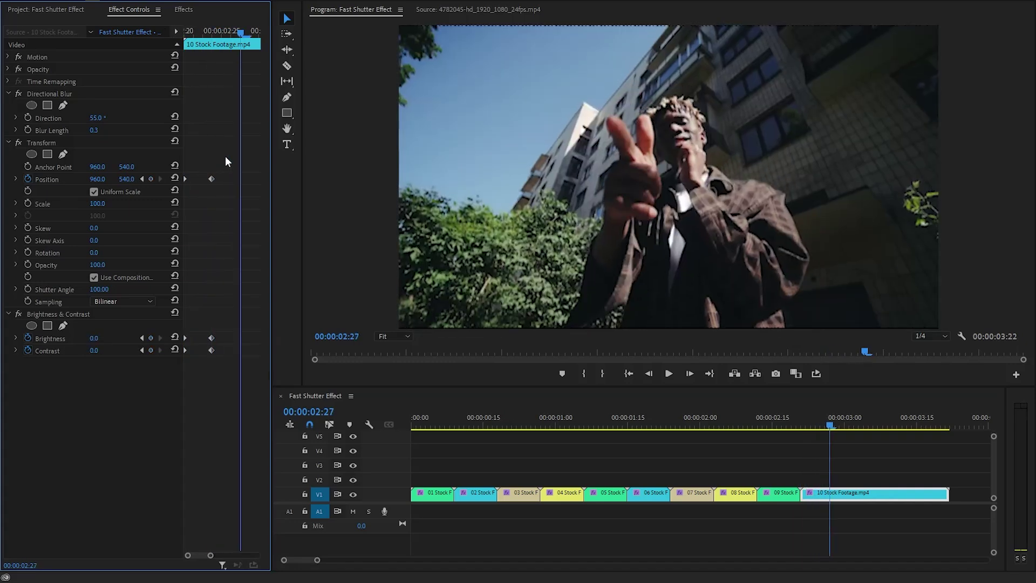
{"action": "left_click_drag", "start_coordinate": [197, 330], "coordinate": [240, 351]}
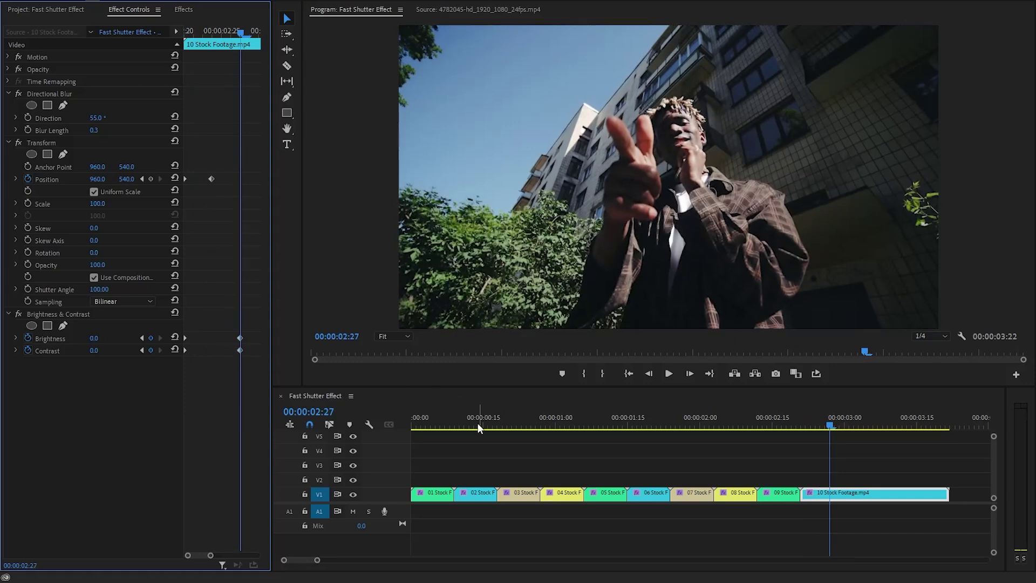
{"action": "left_click", "coordinate": [416, 427]}
{"action": "left_click_drag", "start_coordinate": [416, 428], "coordinate": [410, 429]}
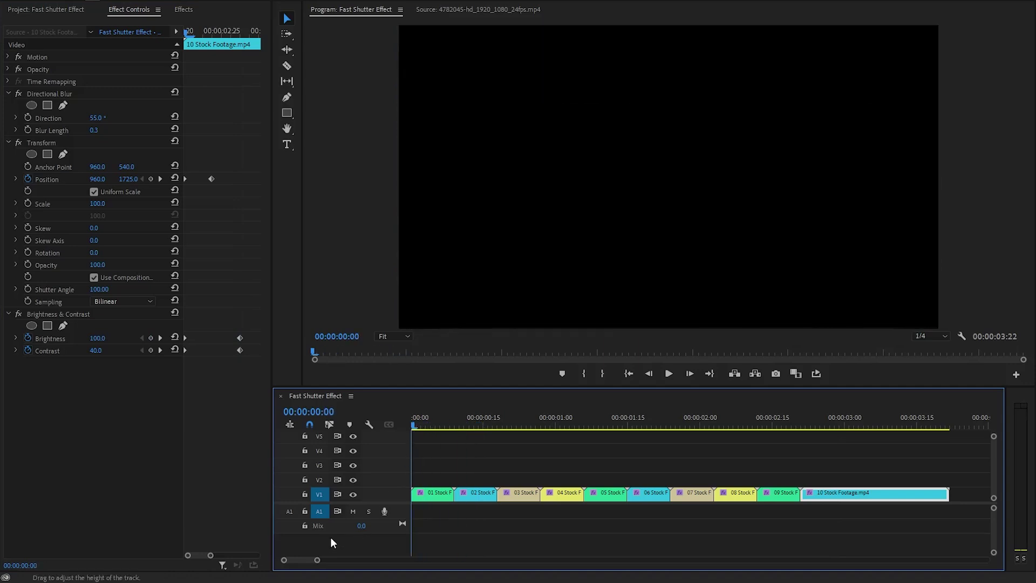
{"action": "left_click_drag", "start_coordinate": [318, 560], "coordinate": [308, 561]}
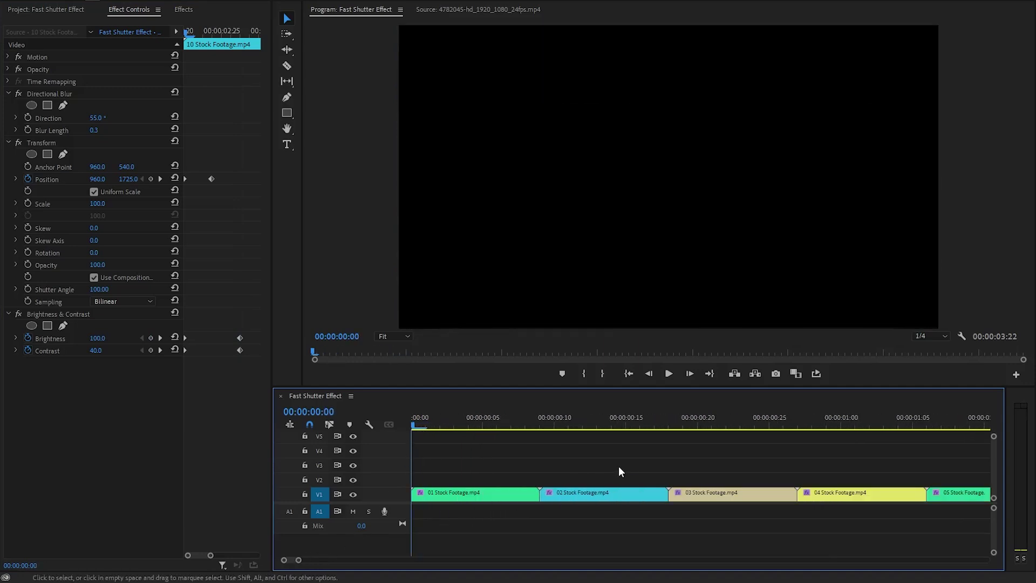
Step: Move clip 02 onto V2, six frames earlier, overlapping clip 01
{"action": "left_click", "coordinate": [634, 465]}
{"action": "key", "text": "space"}
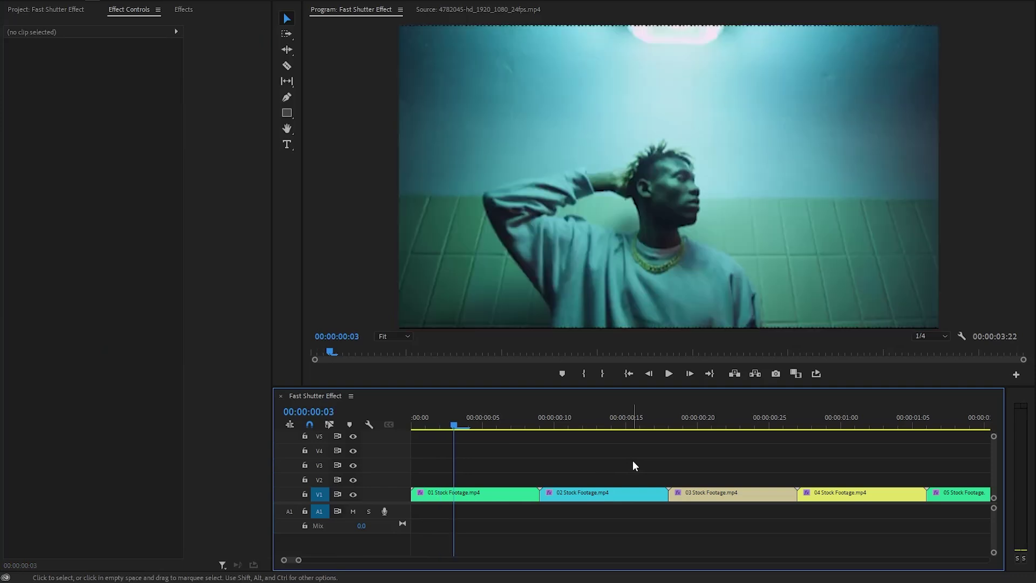
{"action": "left_click_drag", "start_coordinate": [605, 491], "coordinate": [521, 481]}
{"action": "left_click", "coordinate": [646, 465]}
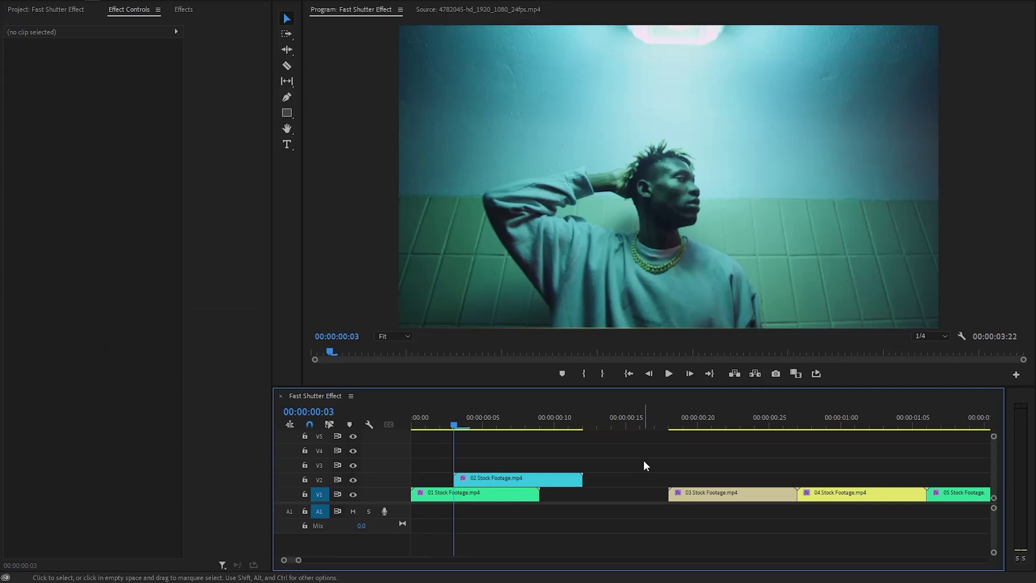
{"action": "key", "text": "space"}
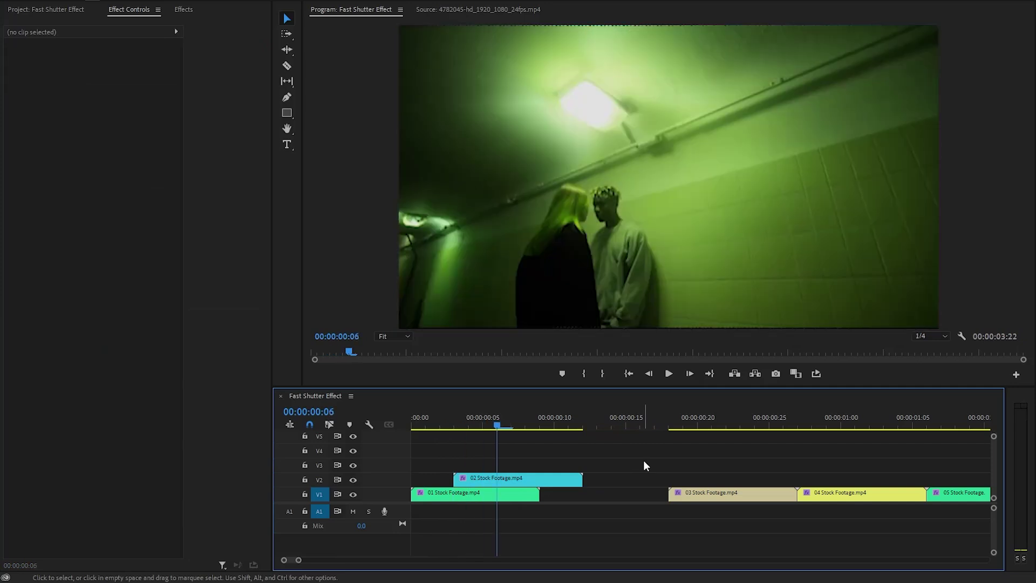
Step: Stagger clips 03, 04 and 05 up onto tracks V3, V4 and V5
{"action": "left_click_drag", "start_coordinate": [714, 494], "coordinate": [546, 464]}
{"action": "left_click", "coordinate": [692, 472]}
{"action": "key", "text": "space"}
{"action": "left_click_drag", "start_coordinate": [806, 492], "coordinate": [555, 450]}
{"action": "left_click_drag", "start_coordinate": [609, 469], "coordinate": [502, 416]}
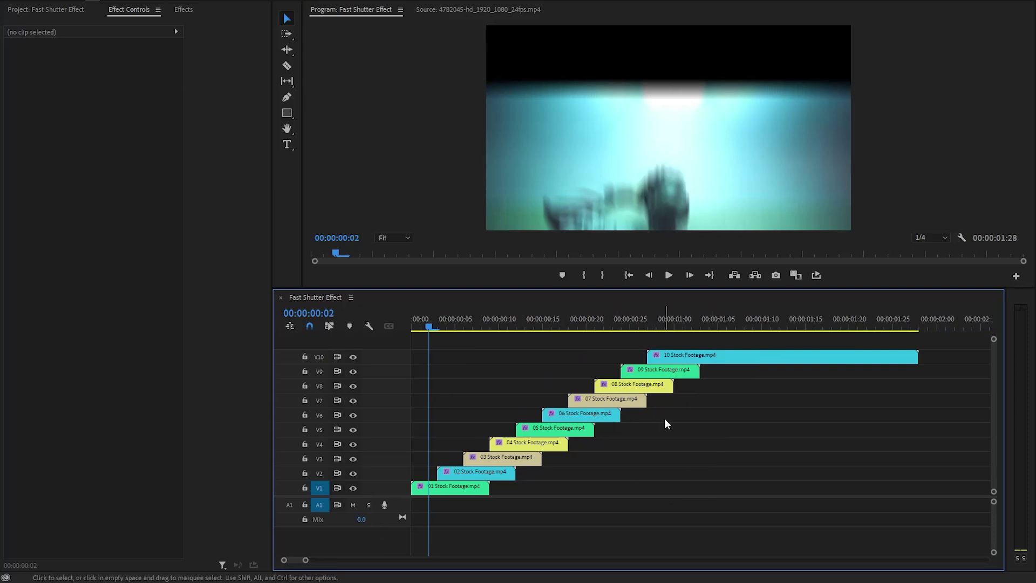
{"action": "left_click", "coordinate": [53, 16]}
Step: Place Fast Shutter SFX.wav on A1 at 00:00:00:00 and play the transition from the start
{"action": "left_click_drag", "start_coordinate": [53, 139], "coordinate": [416, 505]}
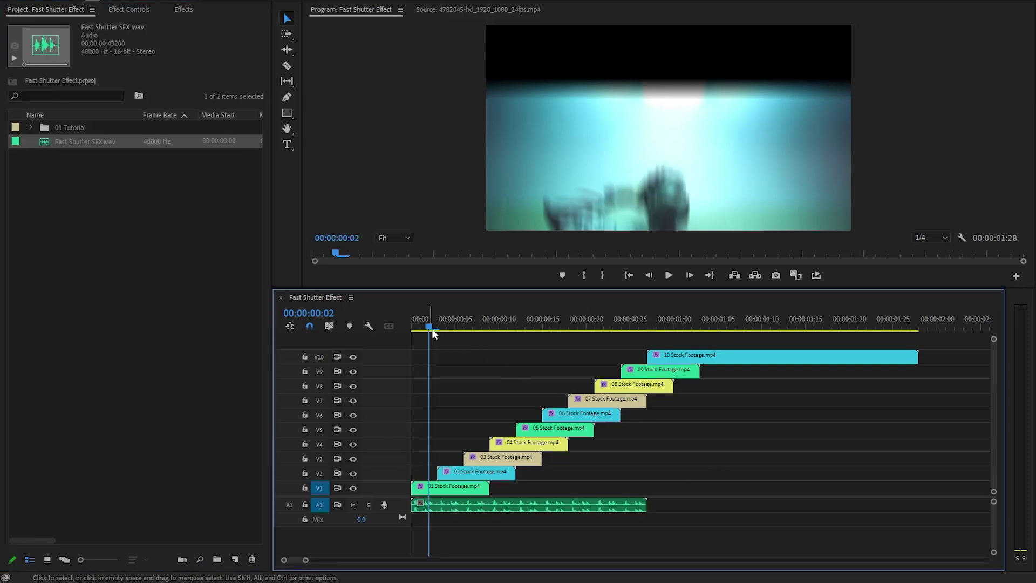
{"action": "left_click_drag", "start_coordinate": [435, 329], "coordinate": [407, 326]}
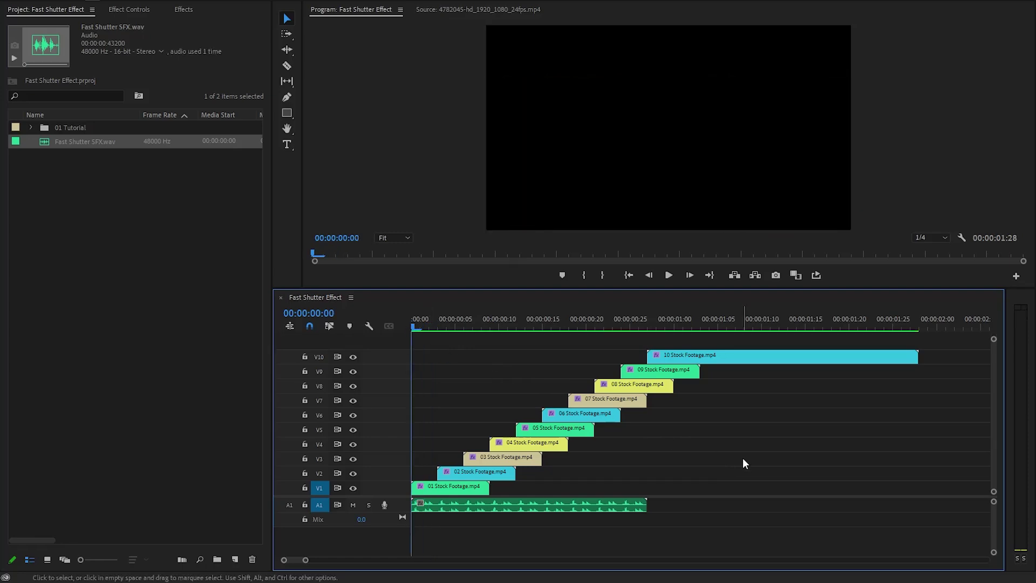
{"action": "key", "text": "space"}
{"action": "left_click_drag", "start_coordinate": [416, 329], "coordinate": [405, 329]}
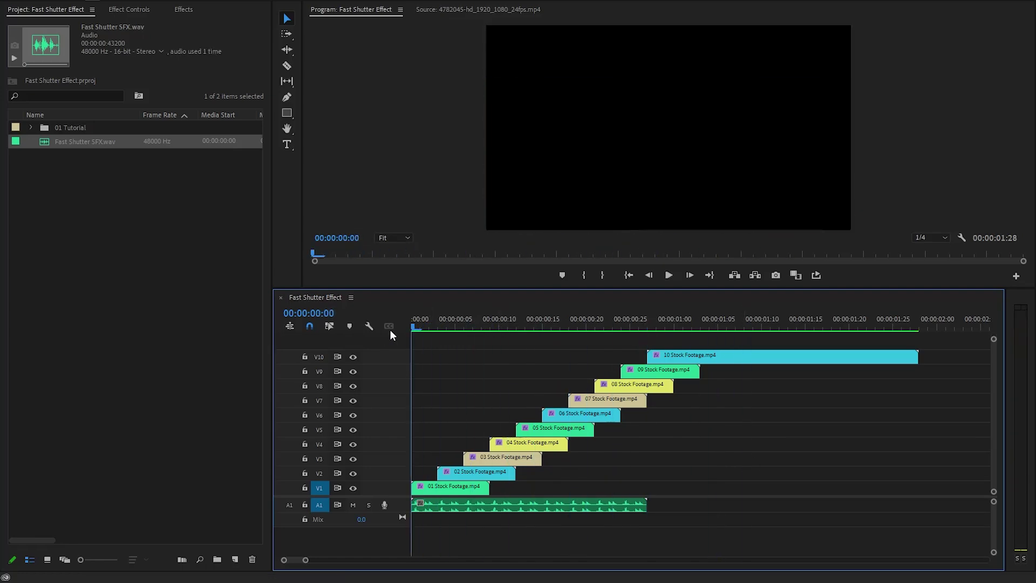
{"action": "key", "text": "space"}
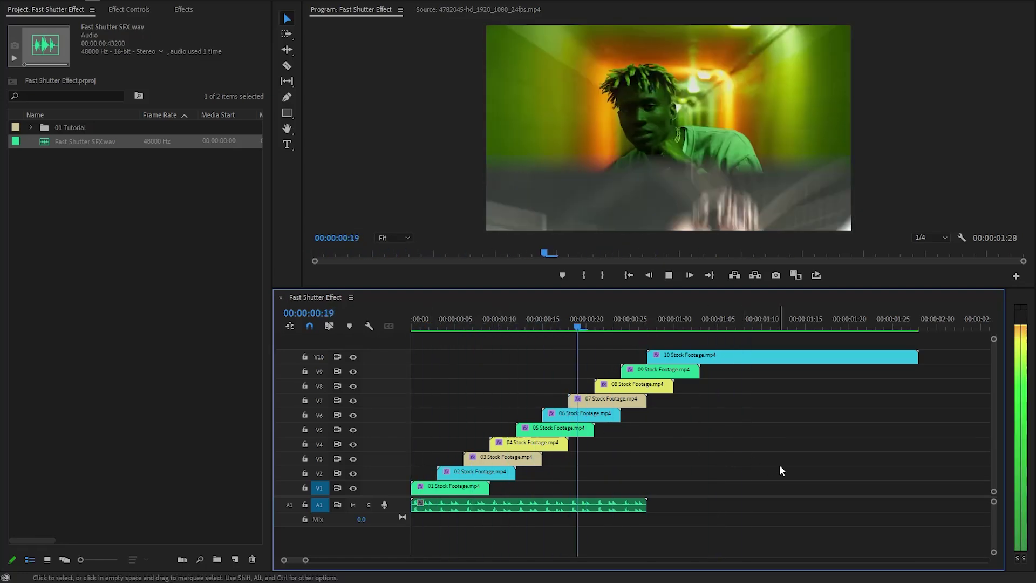